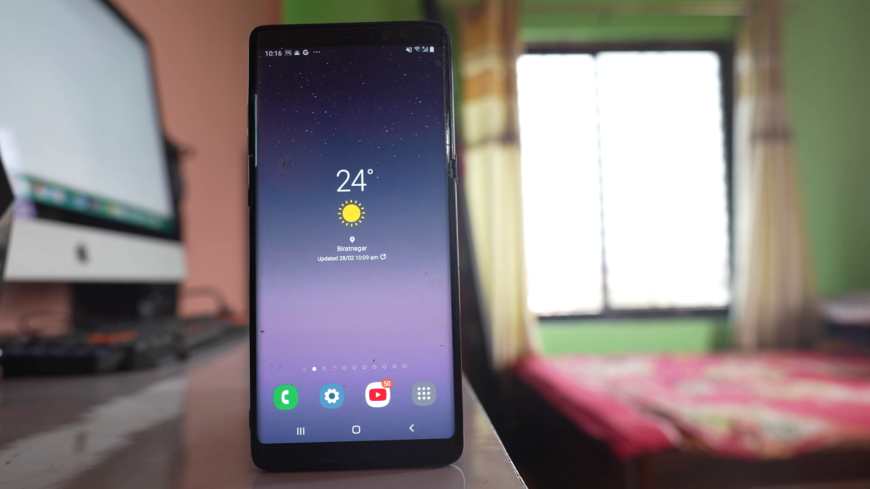
Launch Google Photos from the Google apps folder and show its Library of albums.
left_click_drag(354, 326, 353, 171)
left_click(385, 106)
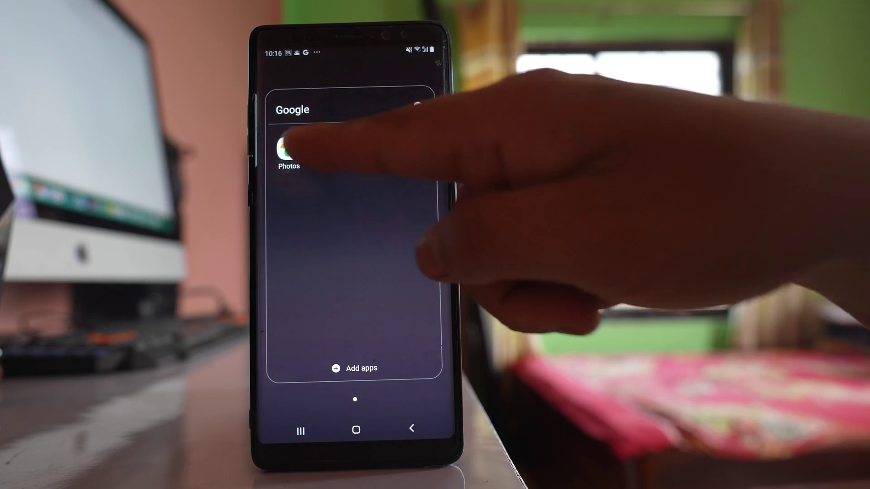
left_click(289, 148)
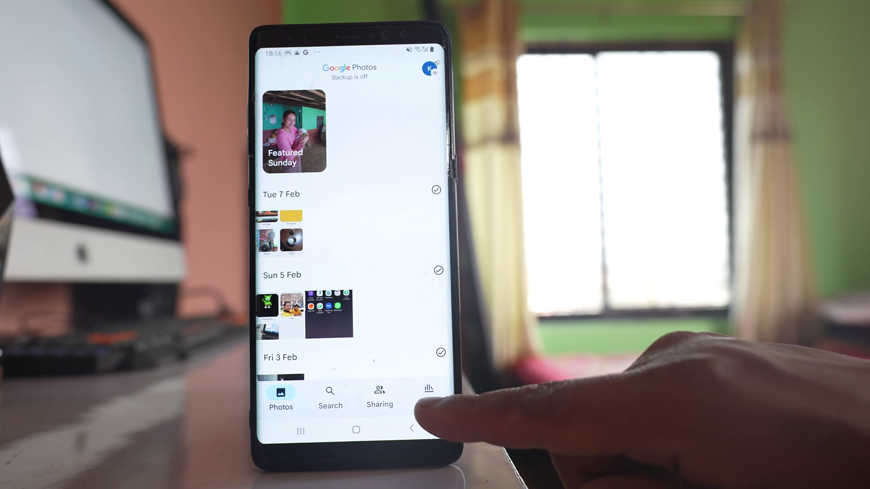
left_click(430, 398)
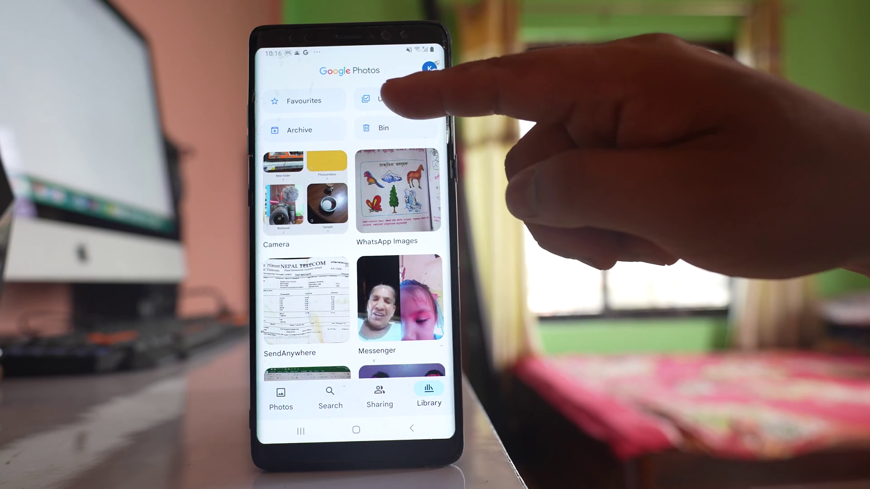
Open Locked Folder from Utilities and choose password verification instead of fingerprint.
left_click(395, 100)
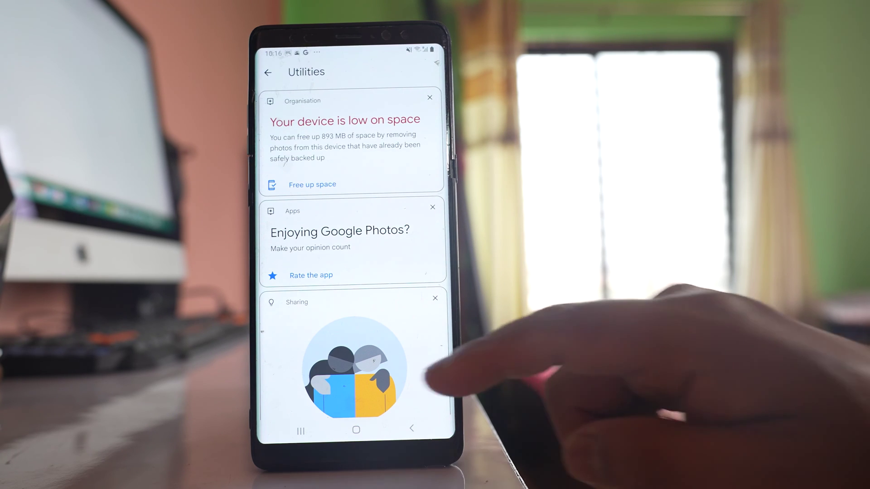
scroll(354, 306, "down", 5)
scroll(354, 273, "down", 4)
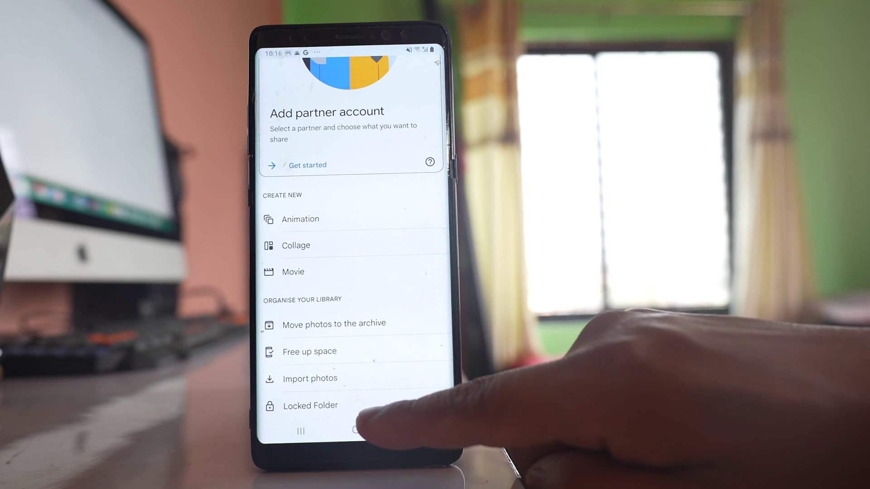
left_click(311, 405)
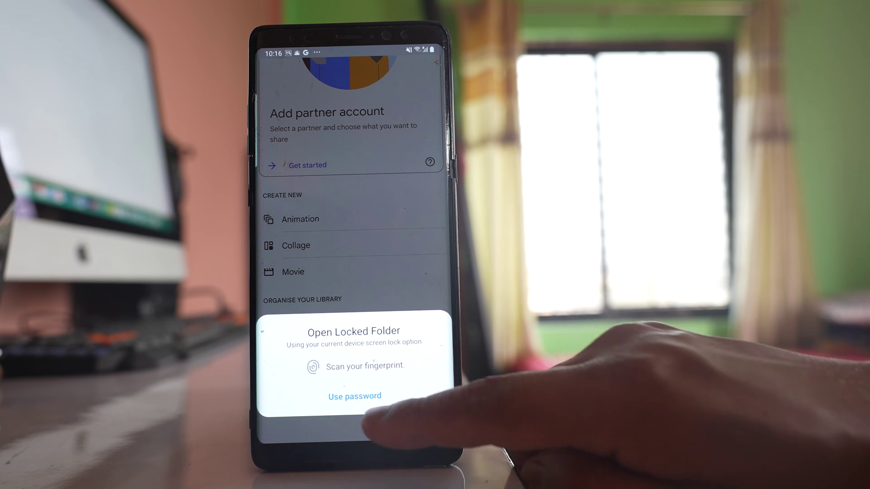
left_click(354, 396)
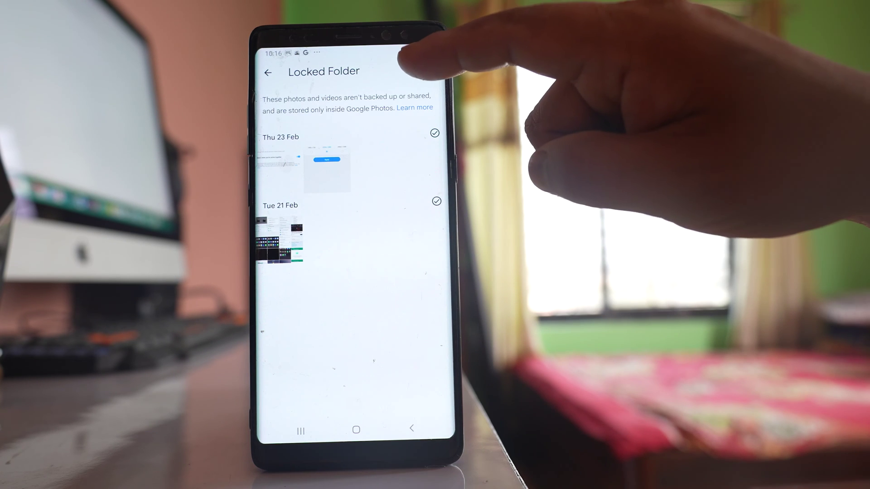
Start adding items to the Locked Folder and pick the Sun 5 Feb screenshot.
left_click(413, 69)
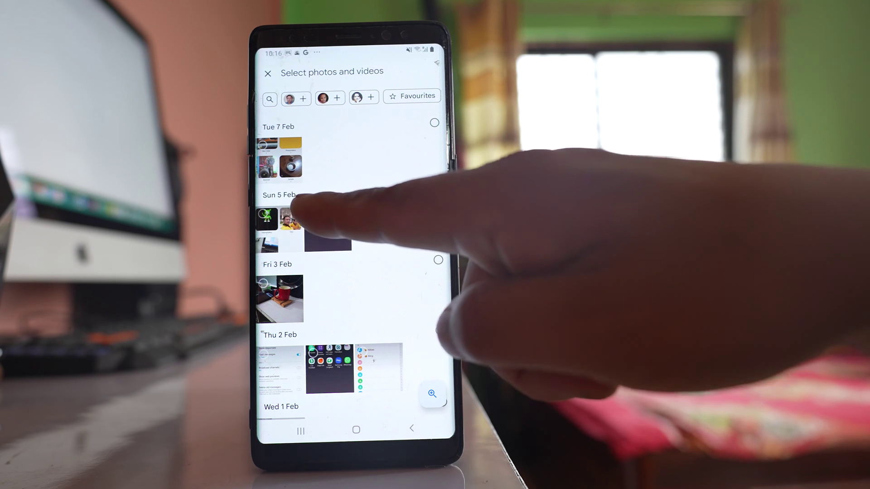
left_click(327, 228)
Add the Fri 3 Feb photo to the selection and confirm moving both items.
left_click(280, 299)
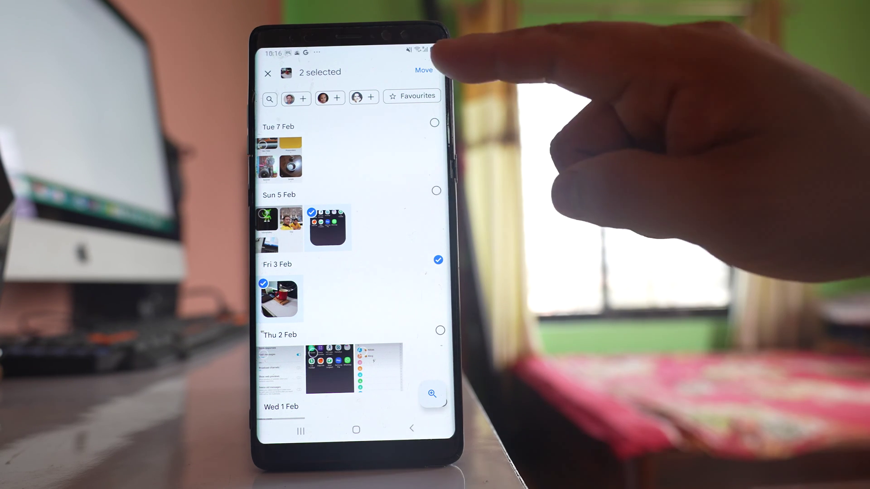
left_click(424, 70)
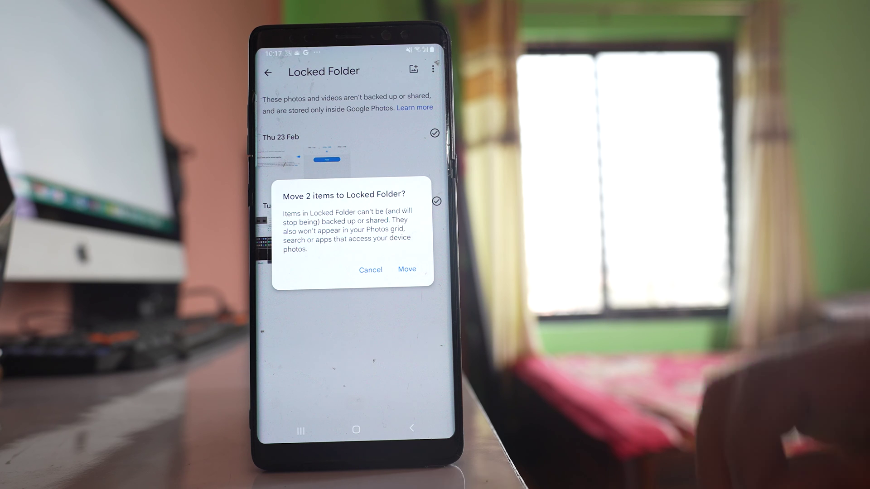
left_click(407, 270)
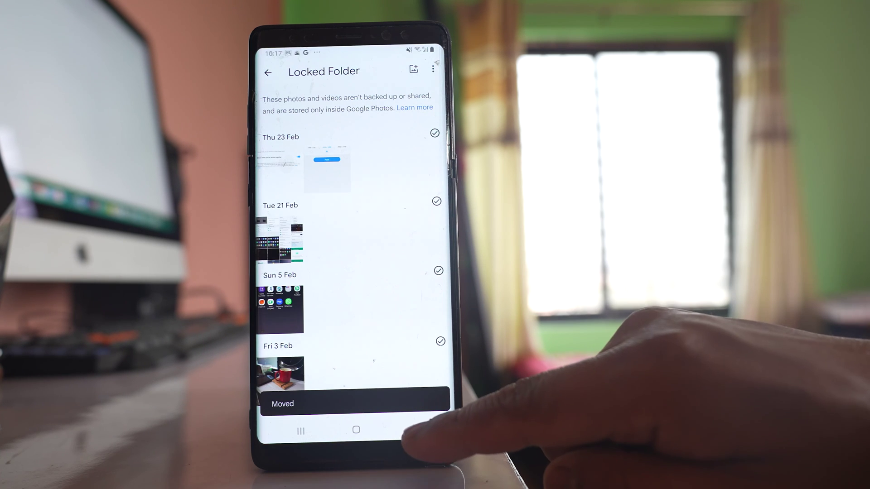
Go back to the Library and reopen Locked Folder from Utilities to reach the unlock prompt.
left_click(416, 429)
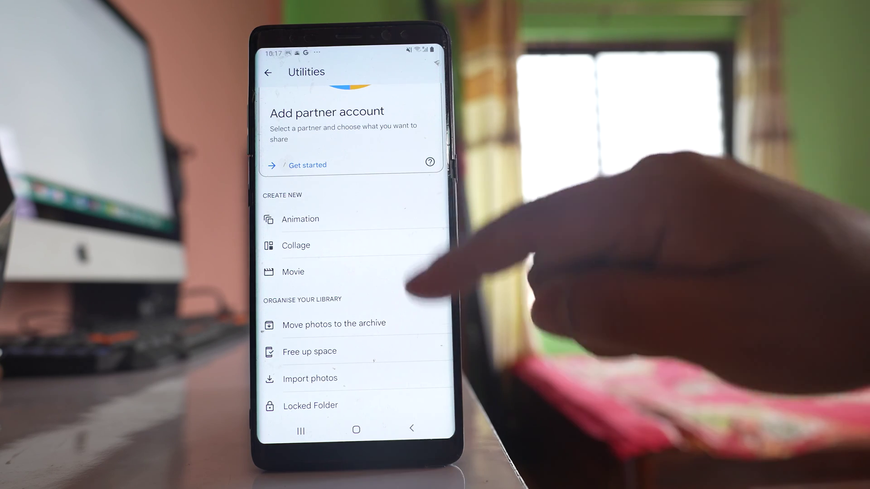
left_click(411, 429)
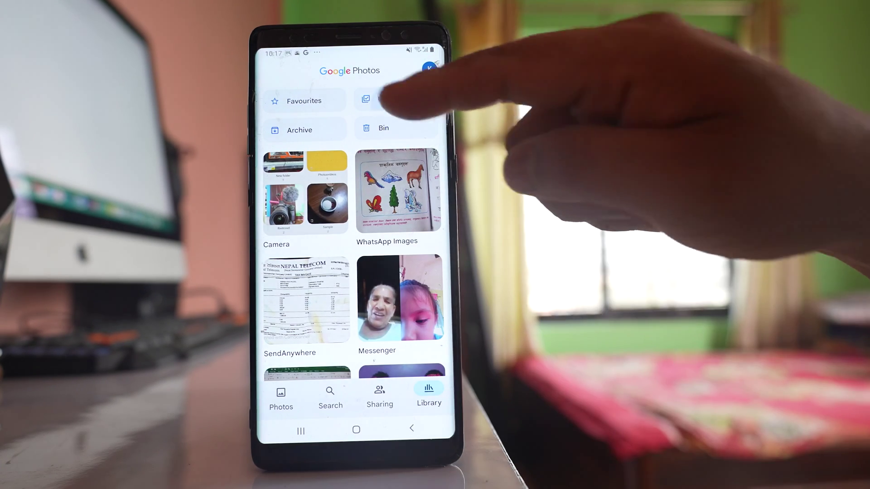
left_click(390, 99)
scroll(353, 305, "down", 5)
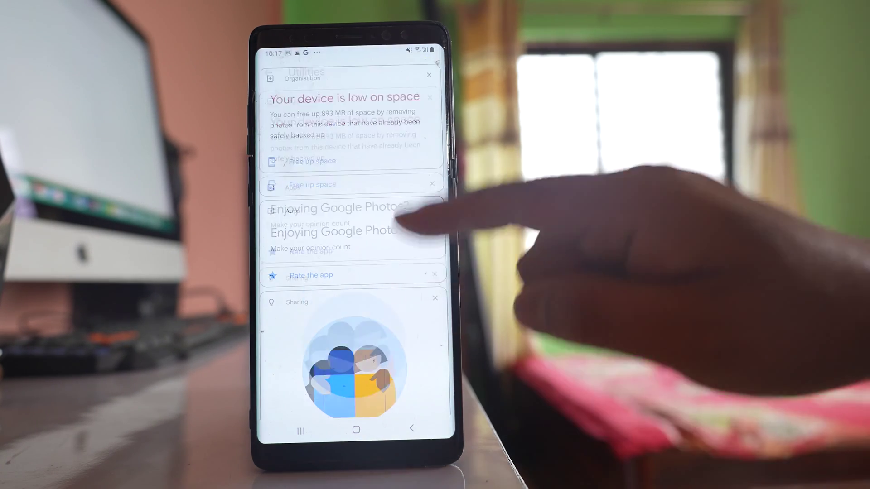
left_click(310, 406)
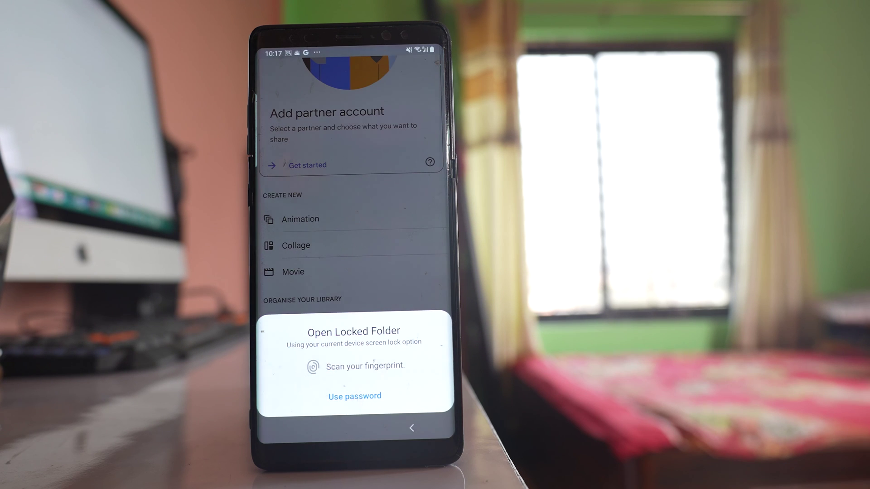